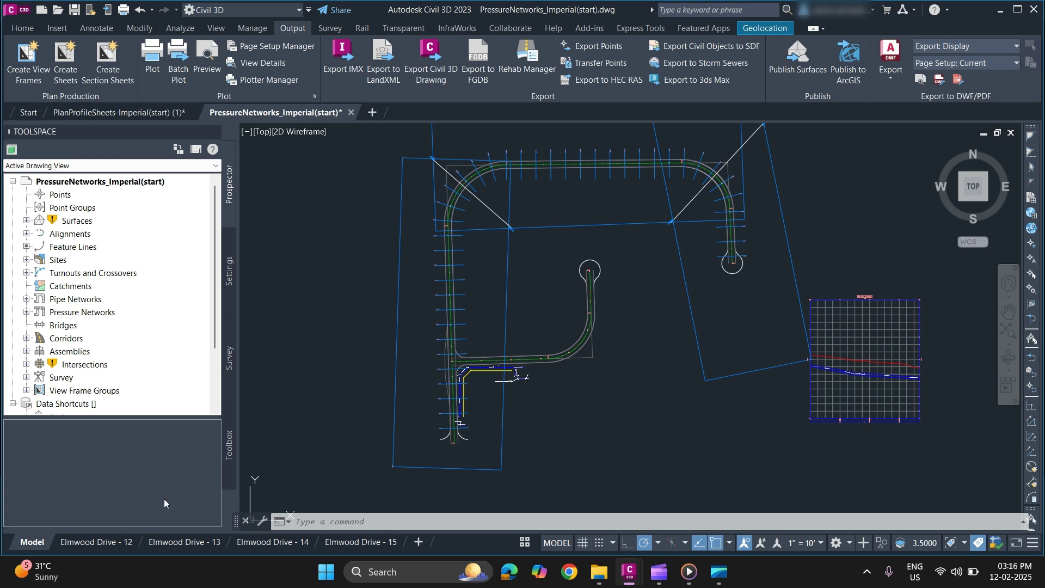
- Start Create Sheets and keep VFG - Elmwood Drive - (1) as the view frame group
mouse_move(127, 541)
mouse_move(472, 354)
scroll(424, 327, down, 2)
mouse_move(424, 328)
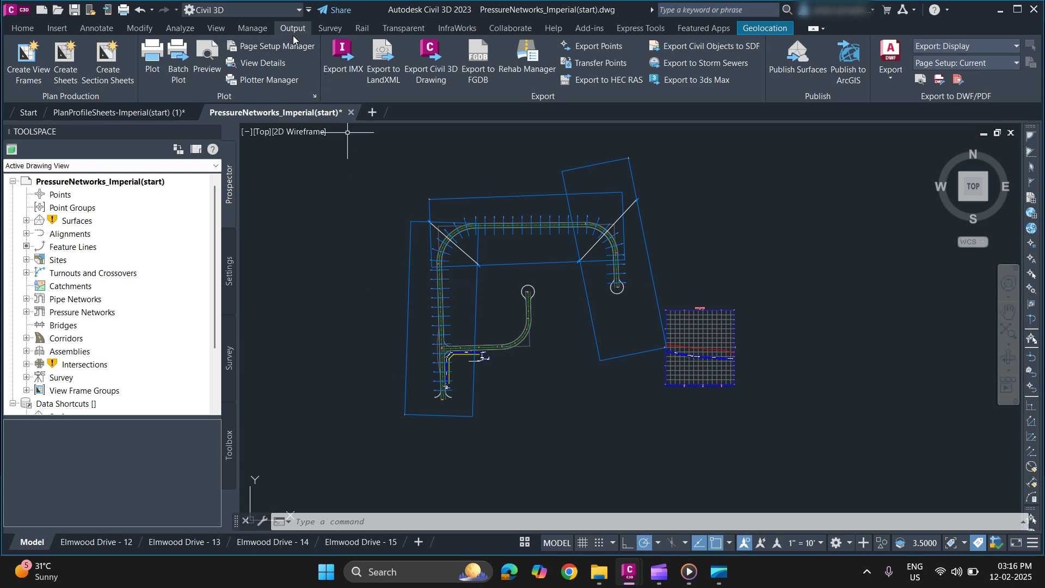
click(66, 68)
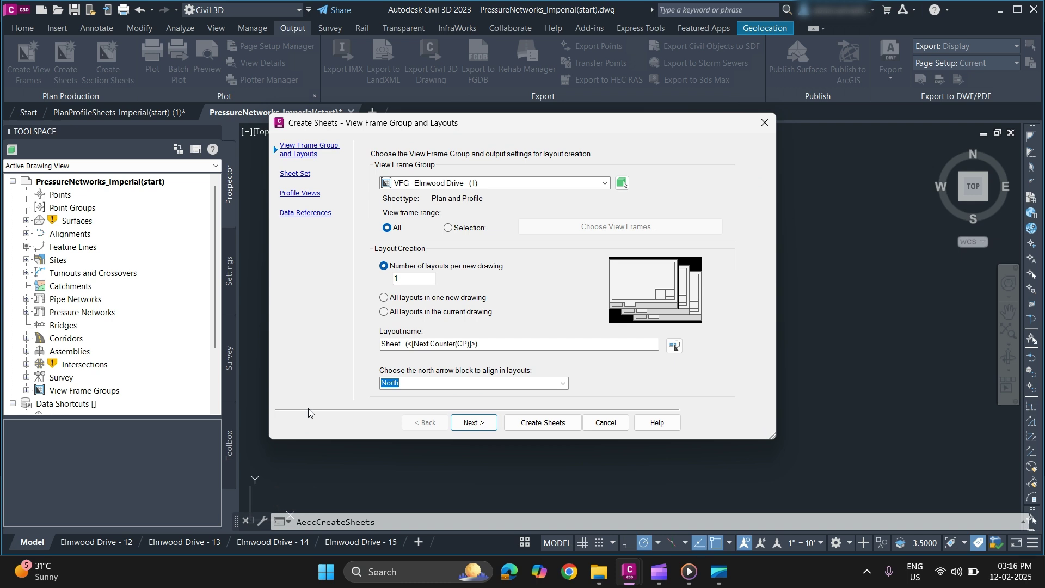
click(503, 186)
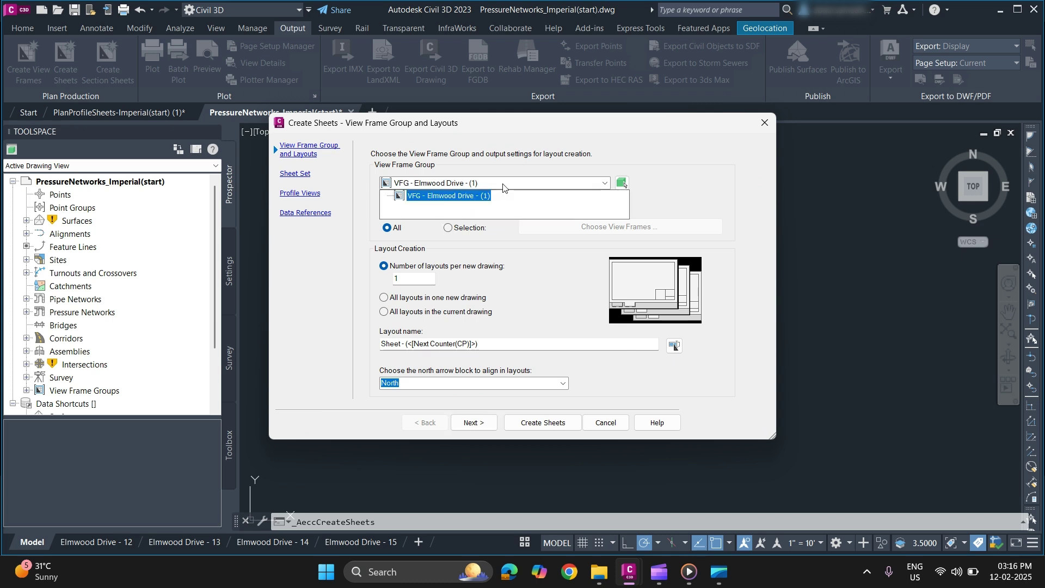
click(503, 188)
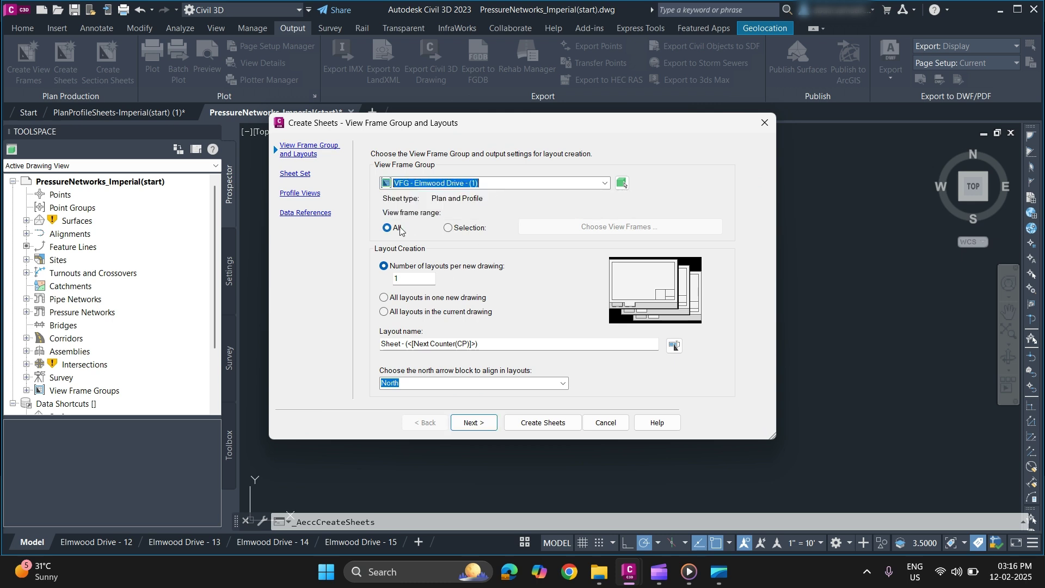
- Check the Selection view frame option, then include all view frames instead
click(448, 228)
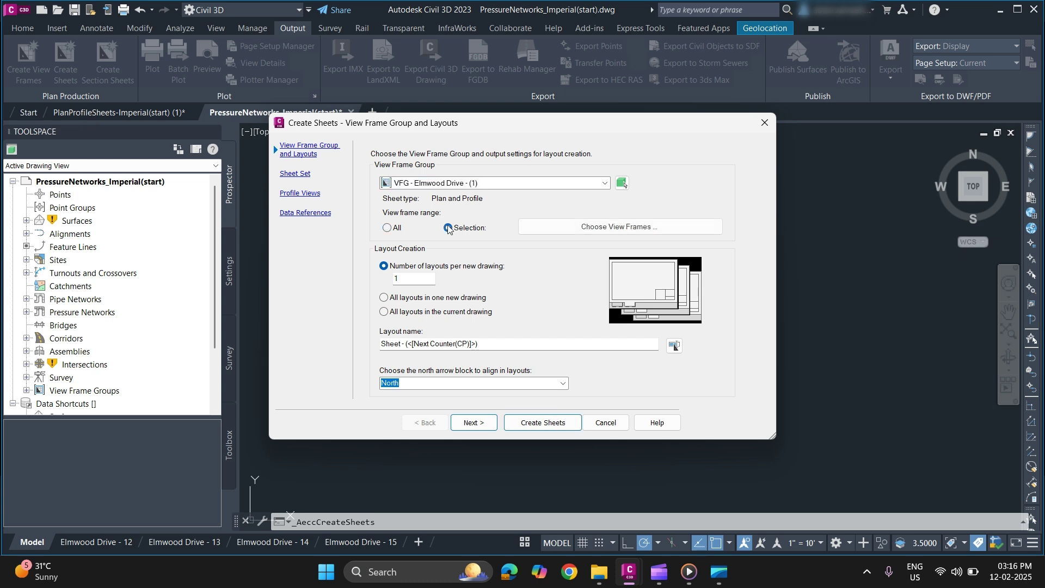
click(553, 231)
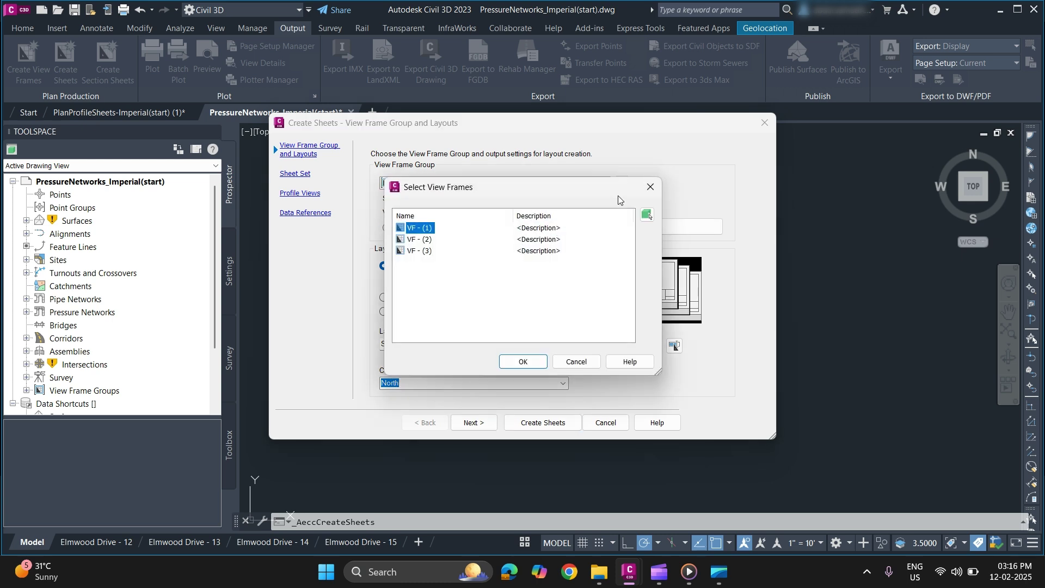
click(651, 187)
click(400, 229)
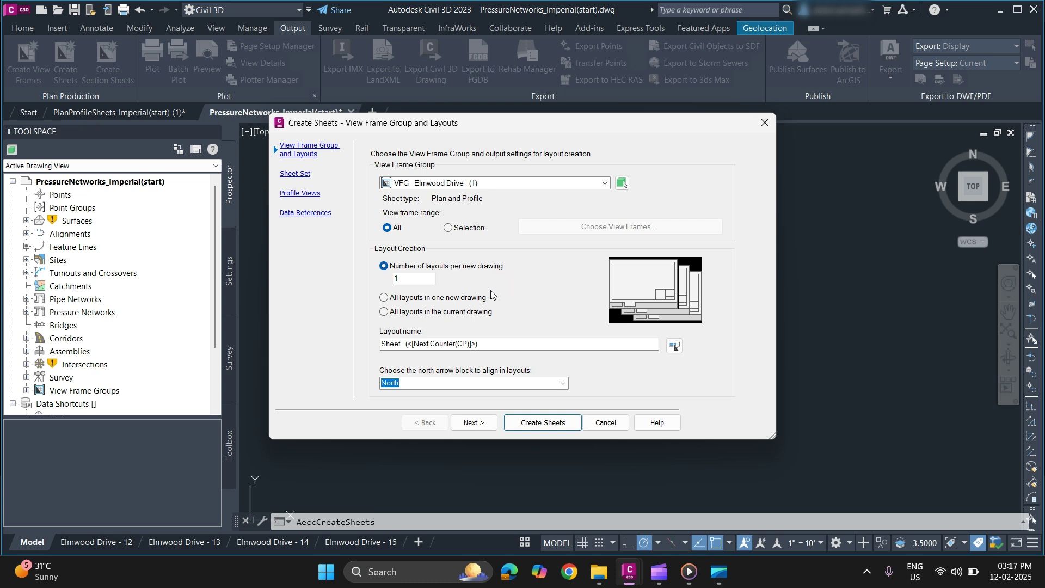
- Place all layouts in the current drawing rather than a new drawing
click(432, 298)
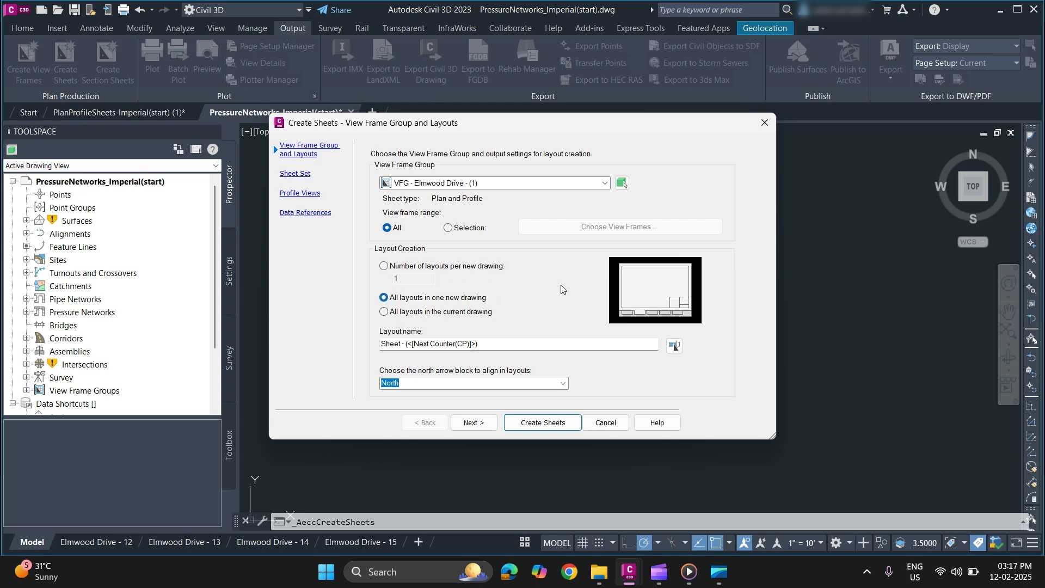
click(436, 315)
click(677, 351)
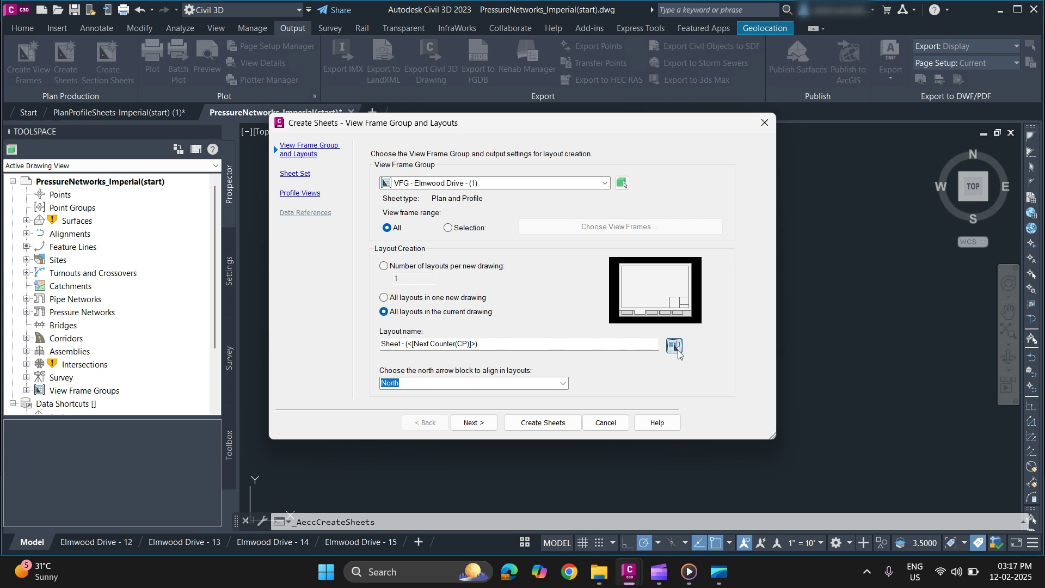
- Name layouts 'plan and profile' followed by the View Frame Start Station Value field
click(523, 224)
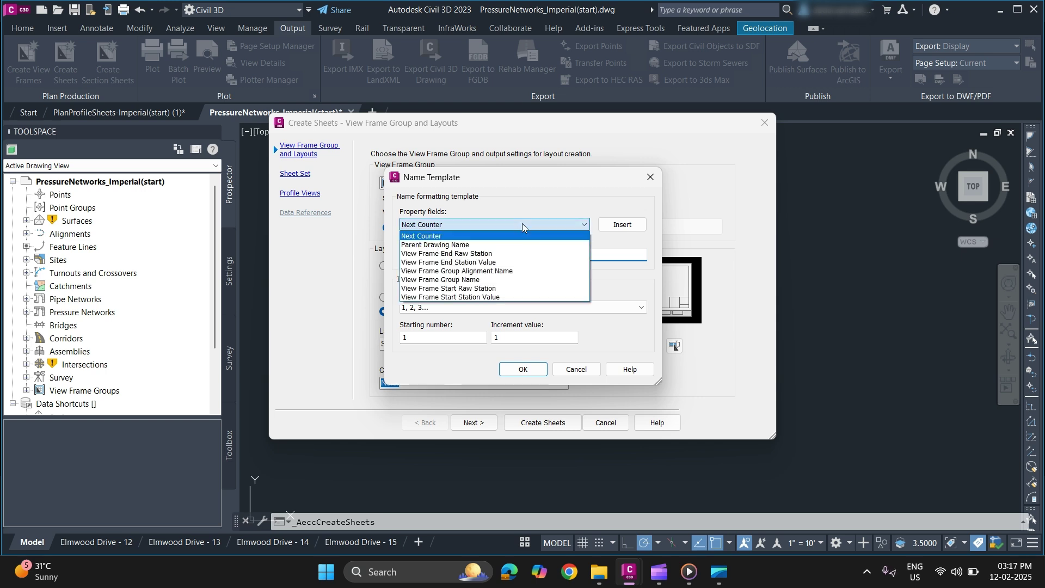
click(522, 224)
triple_click(519, 255)
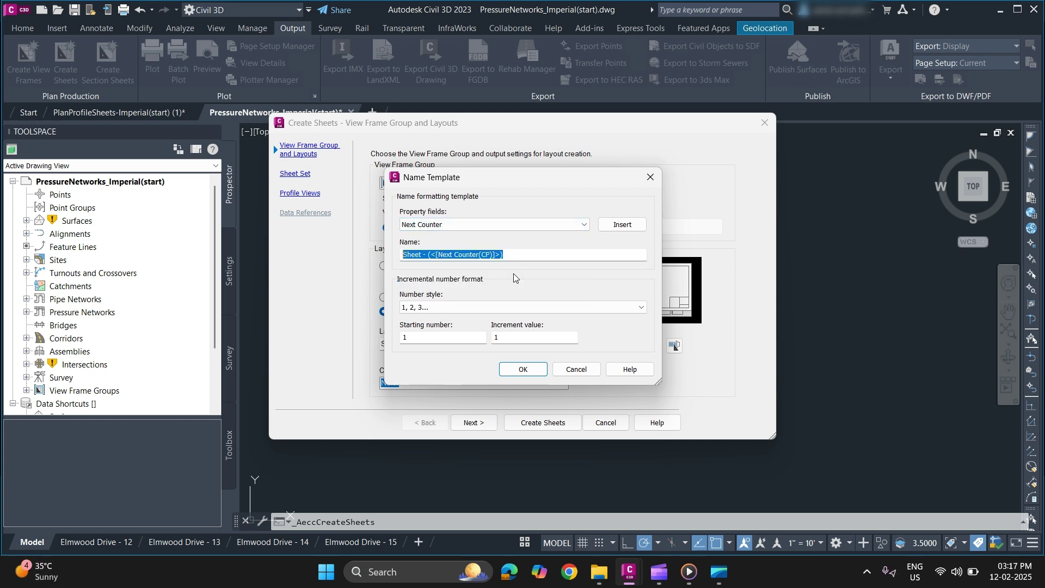
click(536, 255)
click(531, 225)
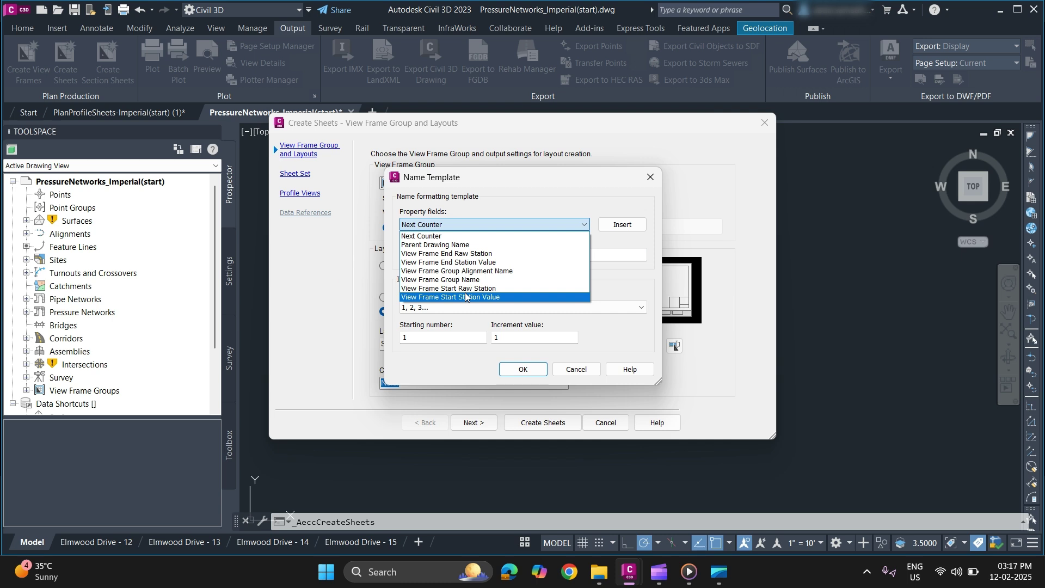
click(509, 296)
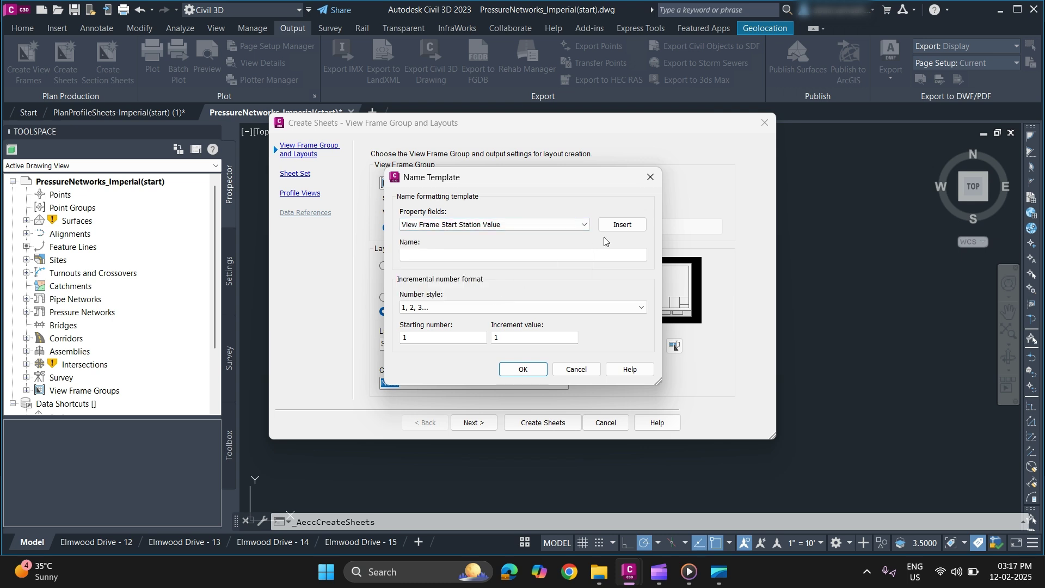
click(628, 232)
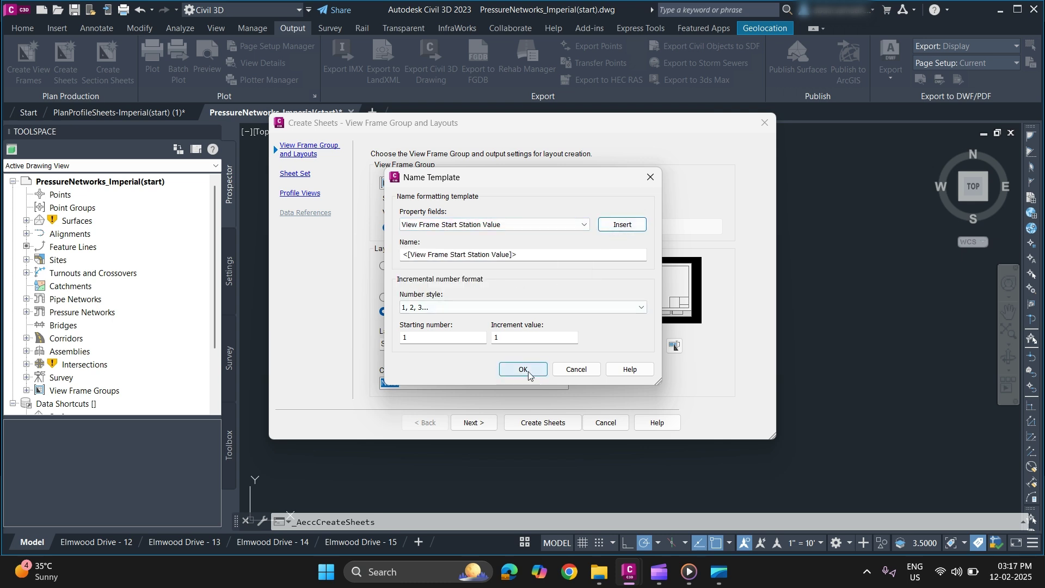
click(405, 256)
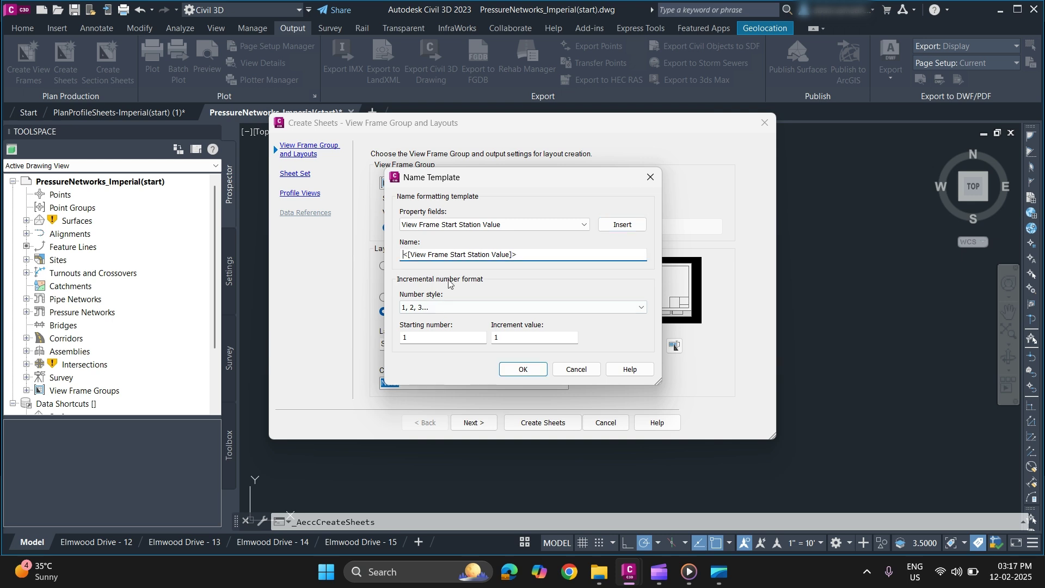
text(plan and )
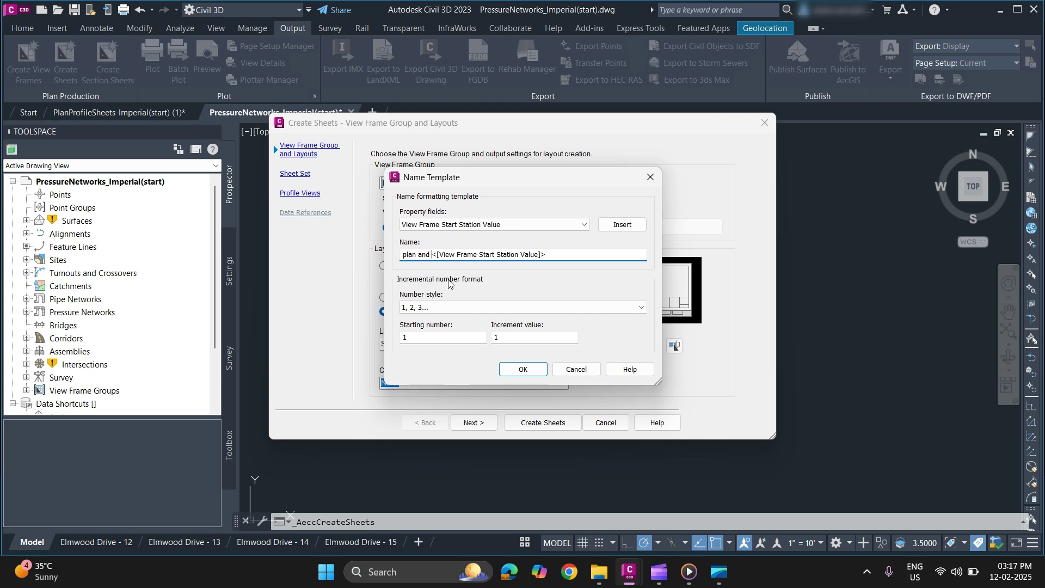
text(profile)
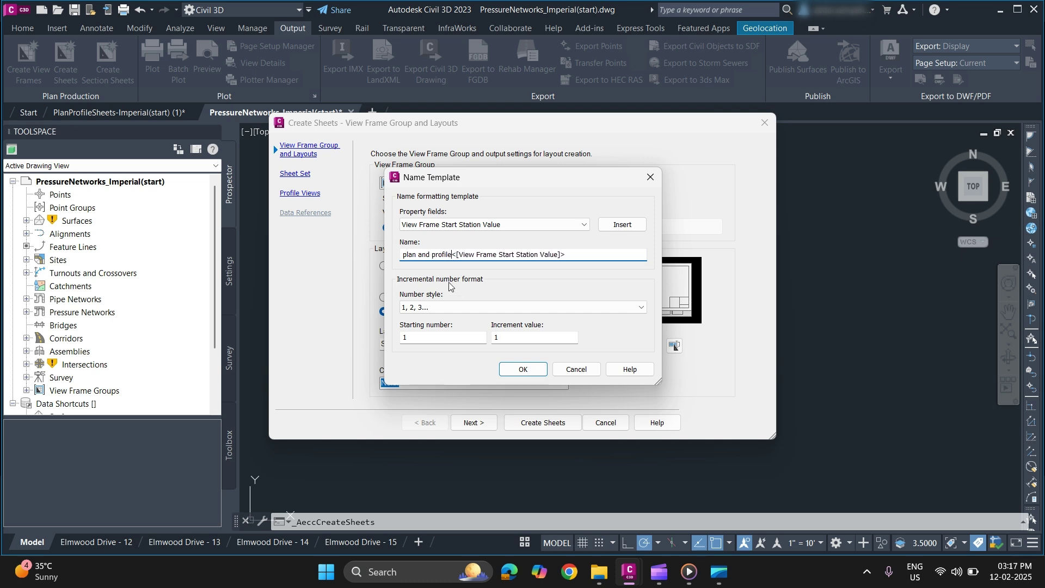
click(509, 372)
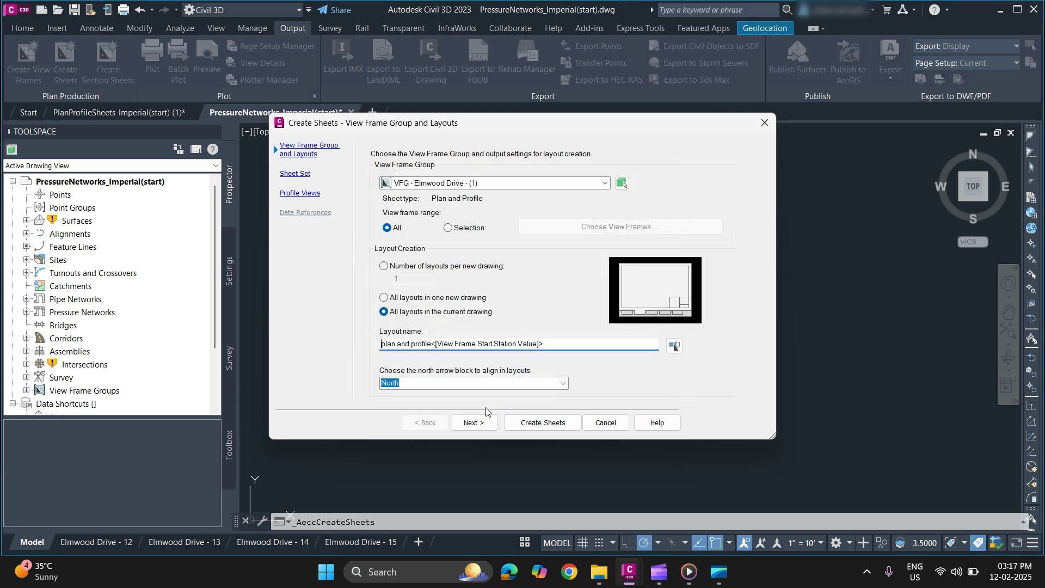
- Advance past the Sheet Set page and, after trying center and end, align views at start
click(479, 422)
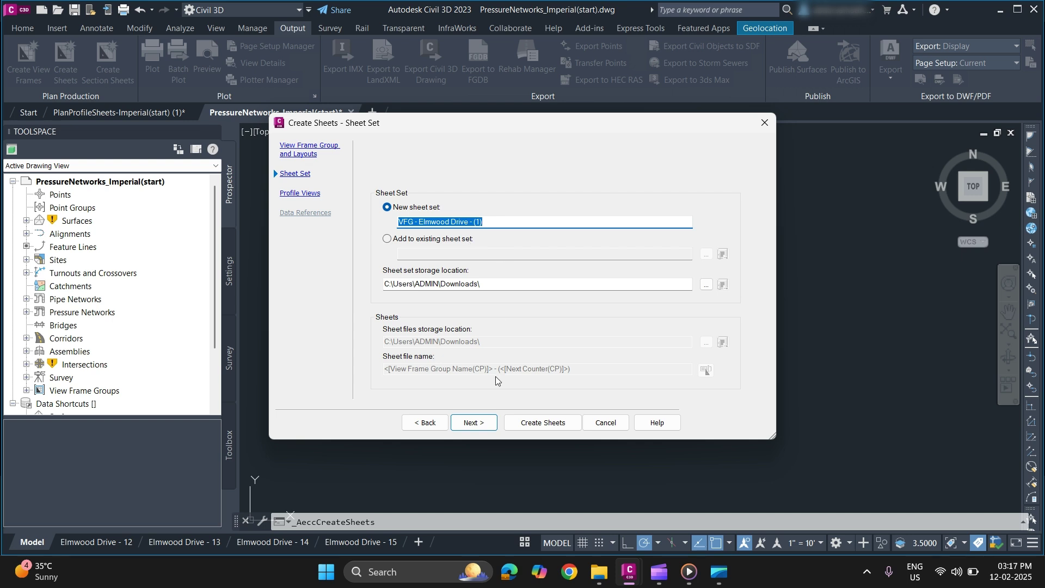
click(471, 423)
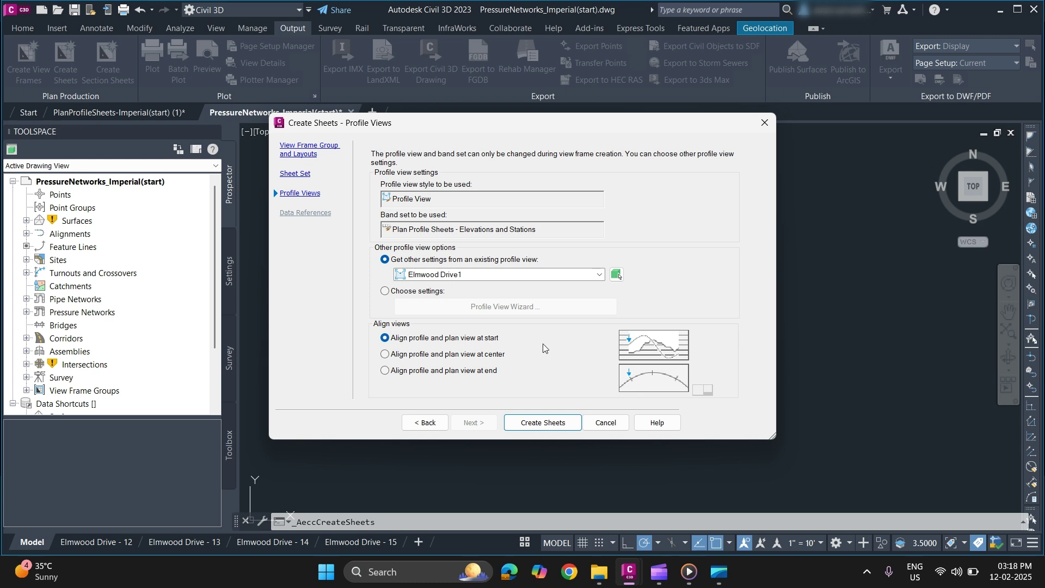
click(467, 357)
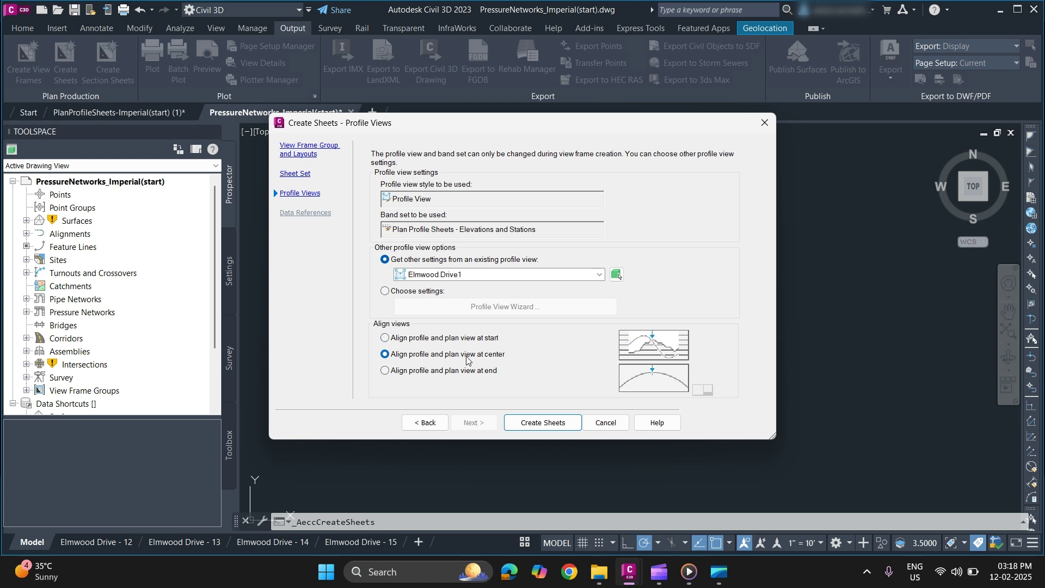
click(432, 375)
click(410, 358)
click(425, 341)
- Create the sheets, accept the save warning, and pick the profile view origin in model space
click(544, 421)
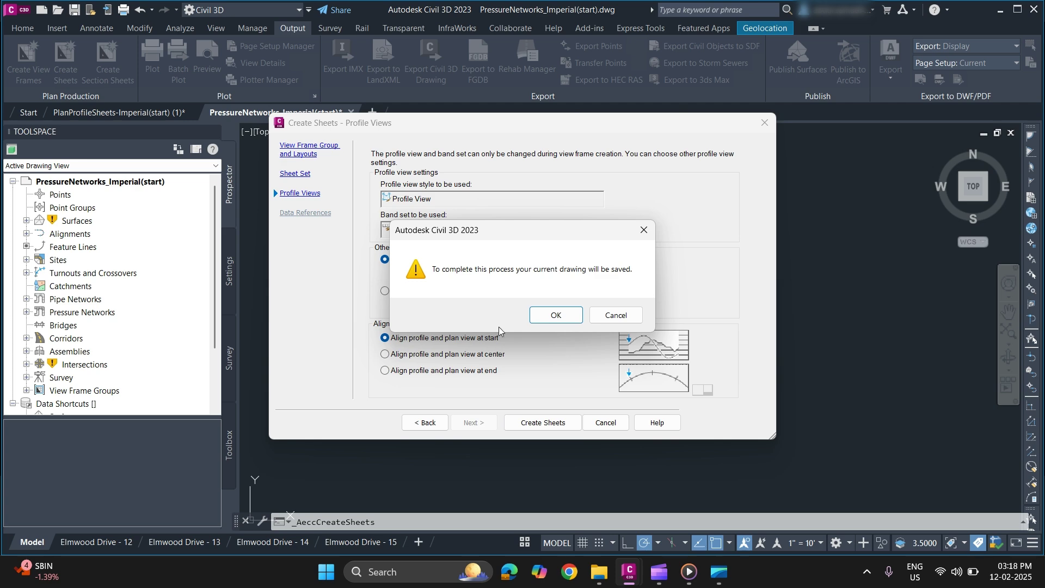
click(551, 314)
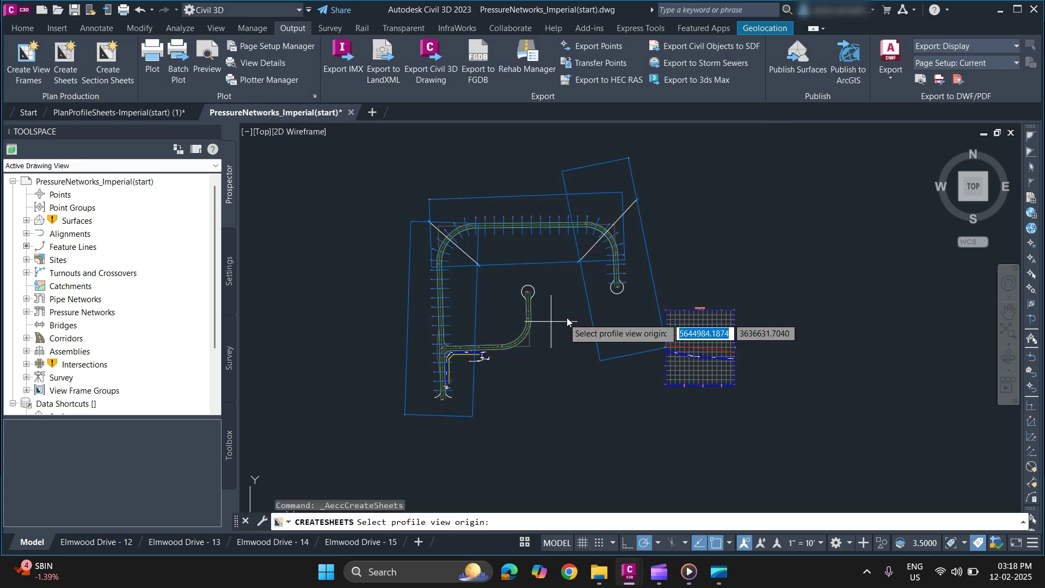
scroll(496, 342, down, 5)
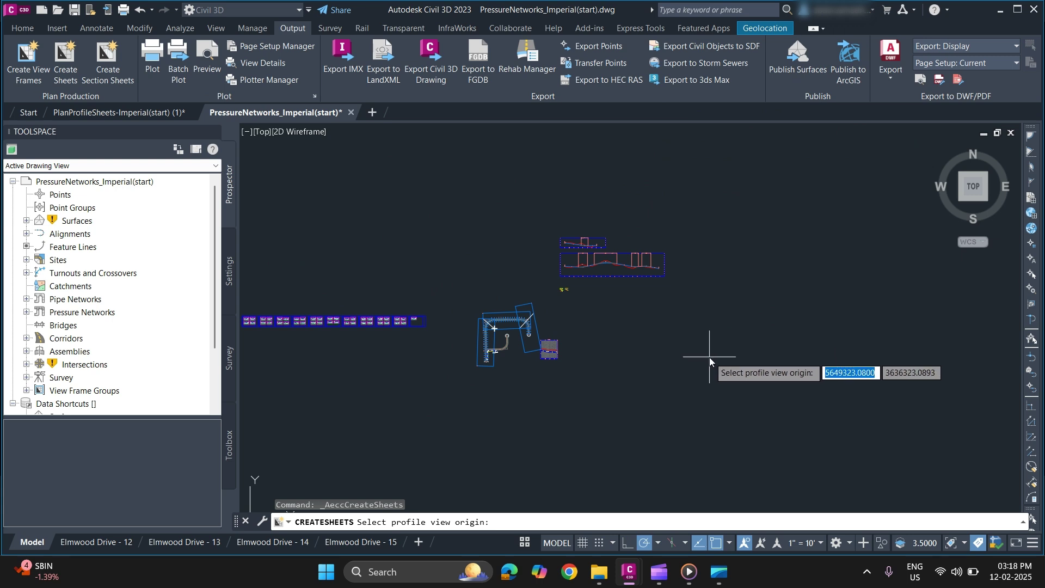
click(711, 372)
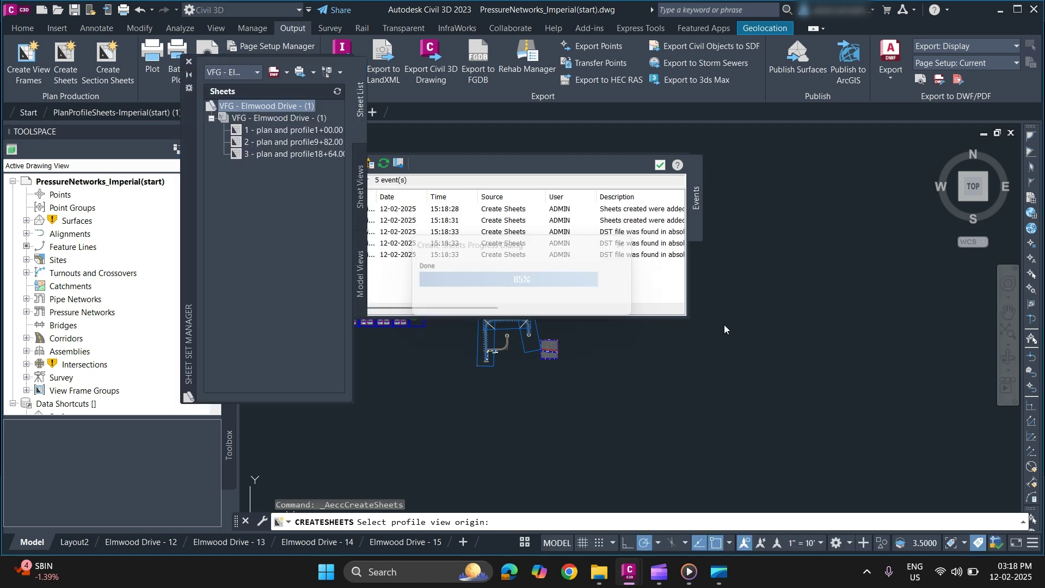
- Close the Sheet Set Manager and Panorama palettes and zoom around the drawing
click(189, 61)
click(209, 161)
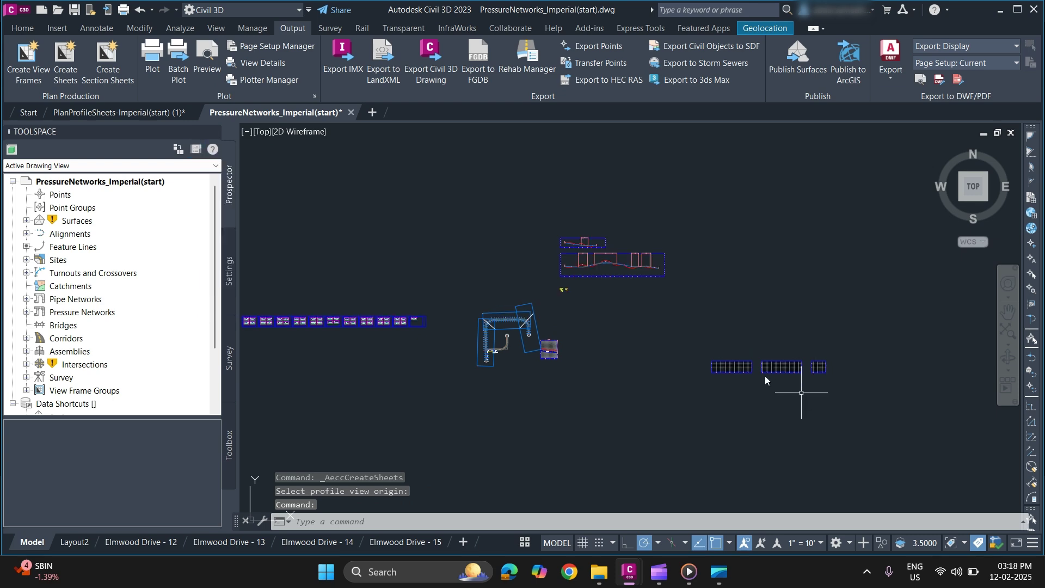
scroll(756, 387, up, 8)
scroll(702, 385, down, 8)
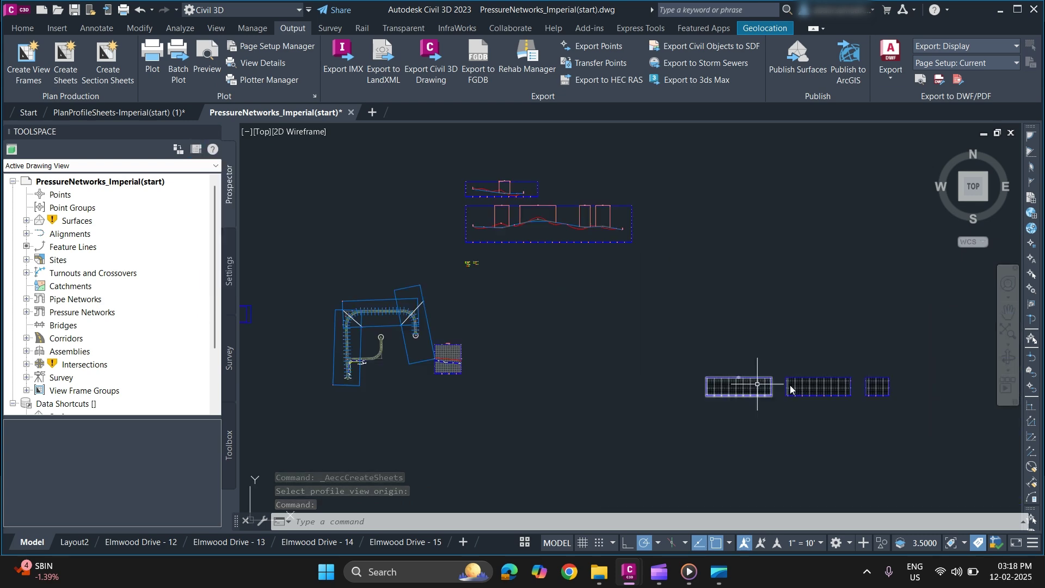
scroll(473, 318, up, 3)
scroll(474, 319, down, 1)
scroll(474, 319, down, 2)
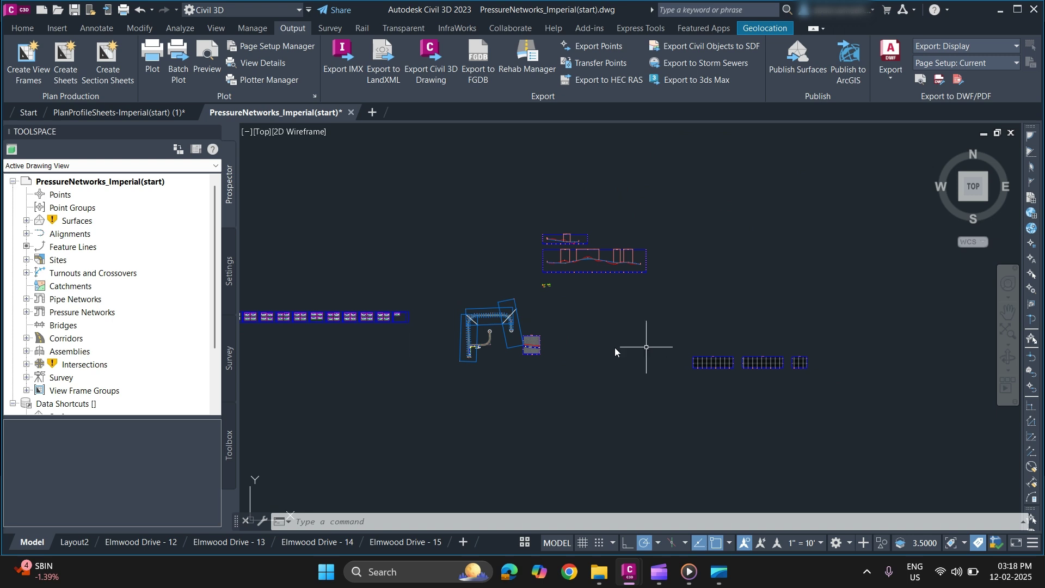
- Open the plan and profile9+82.00 layout from the status-bar layouts list
click(524, 542)
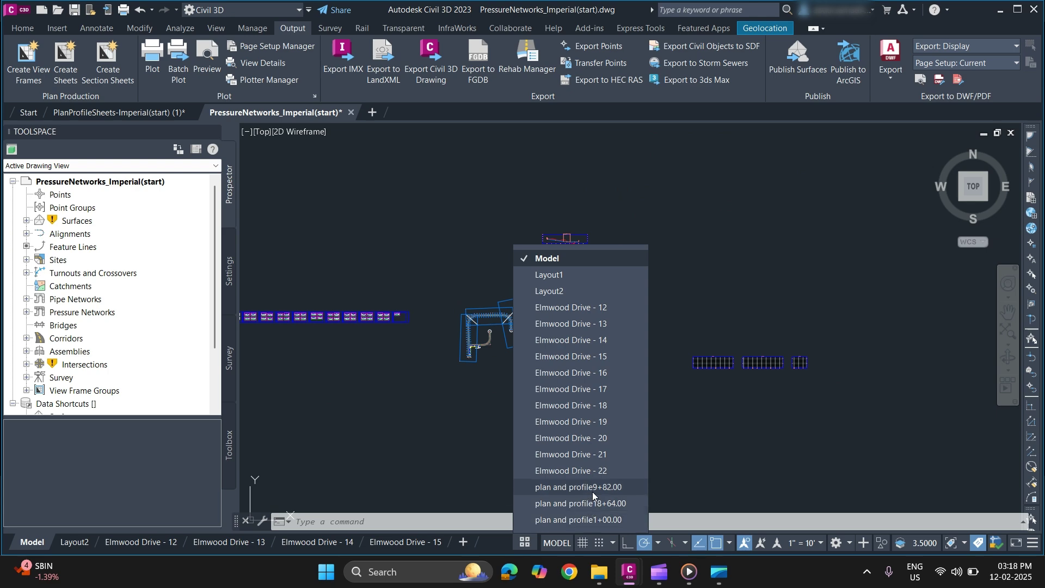
click(592, 490)
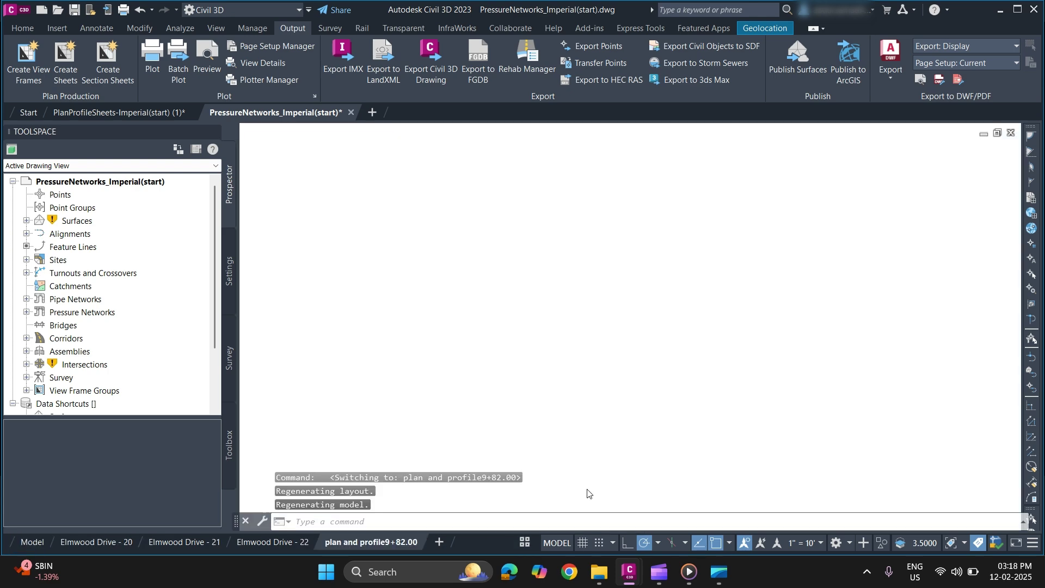
scroll(464, 388, up, 6)
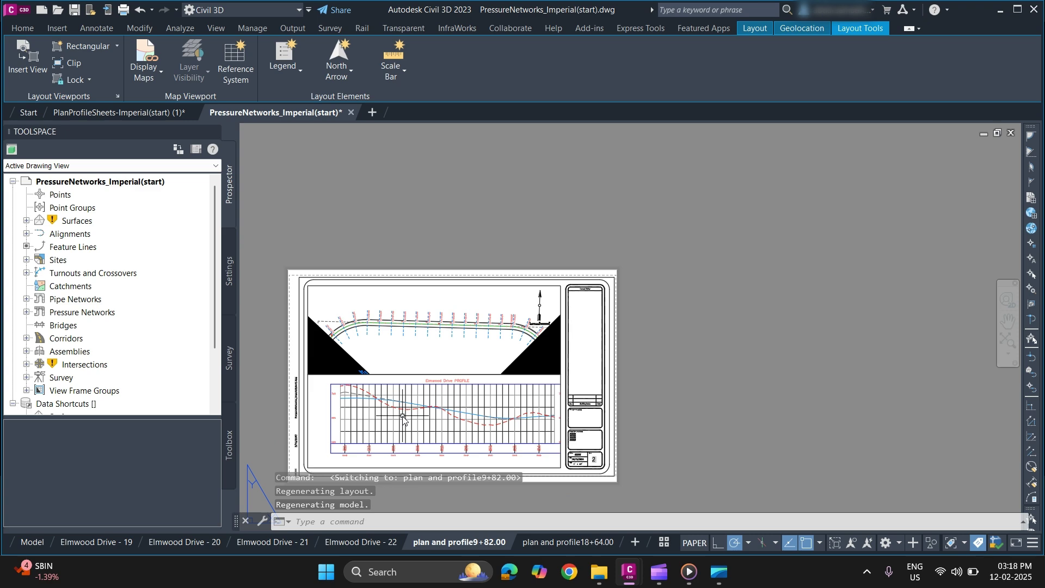
scroll(463, 387, down, 6)
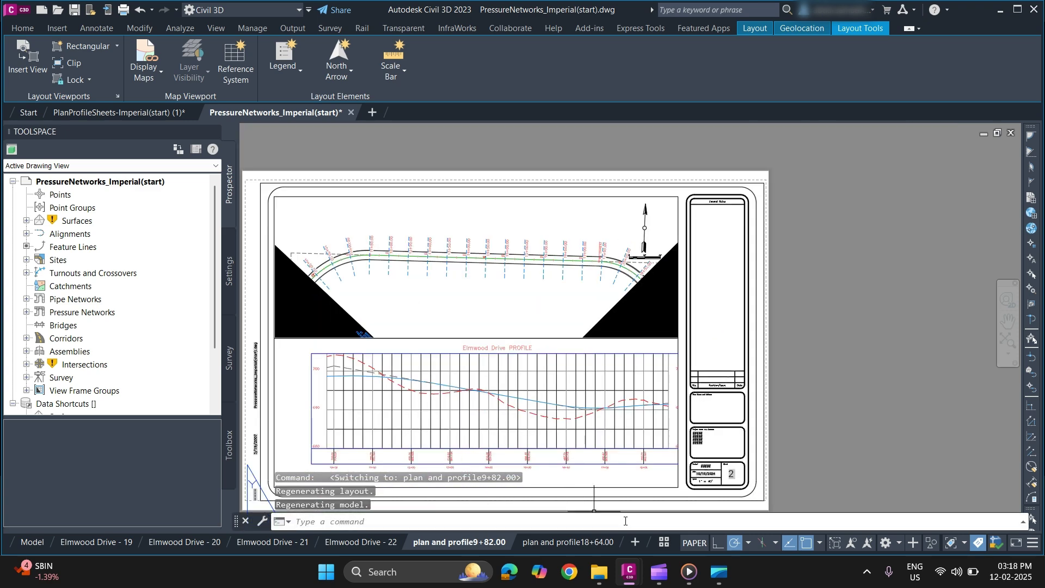
- Switch to Model and zoom around to inspect the new profile views
click(664, 542)
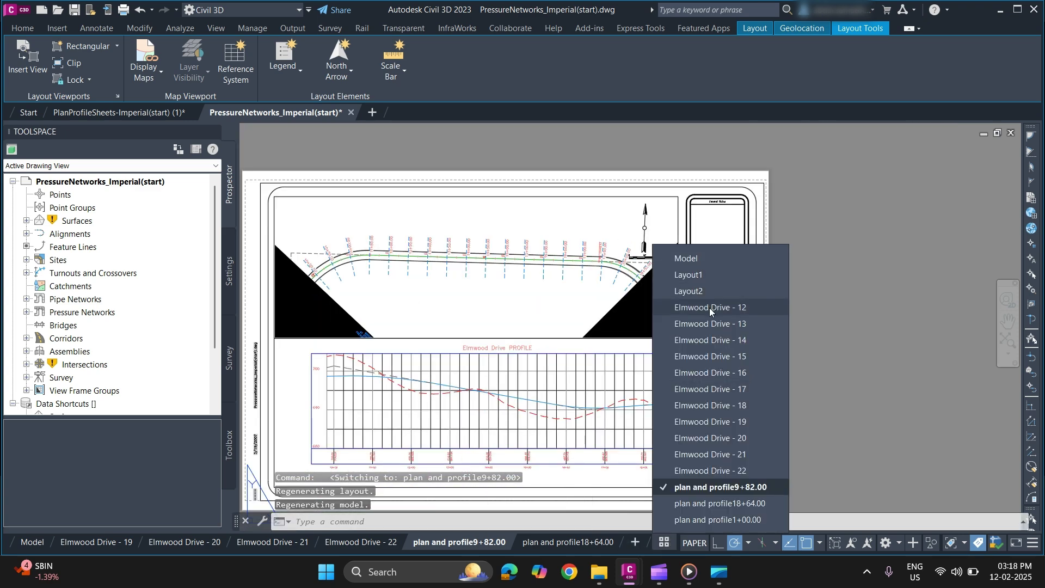
click(703, 260)
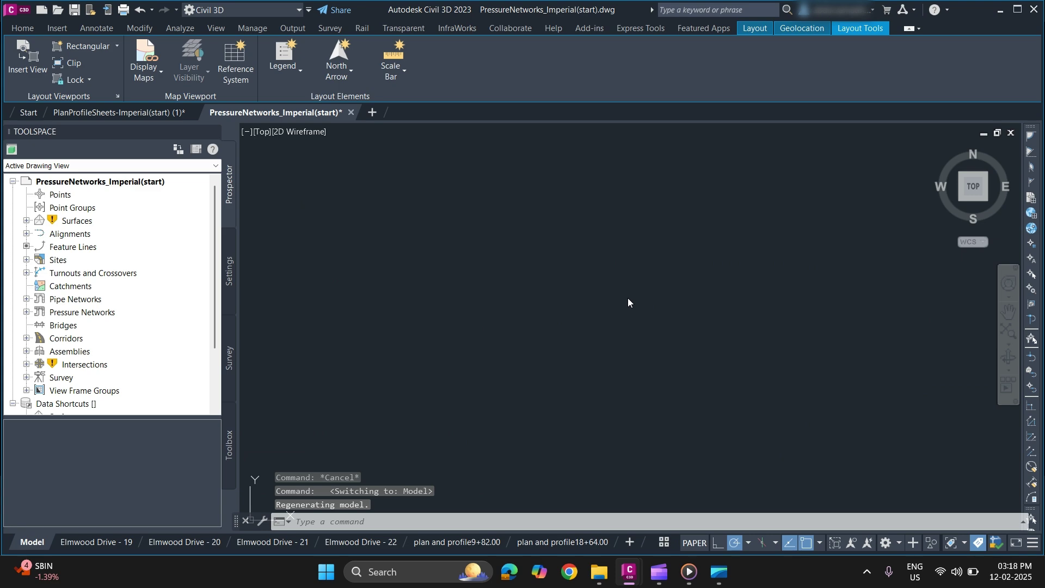
scroll(572, 325, up, 3)
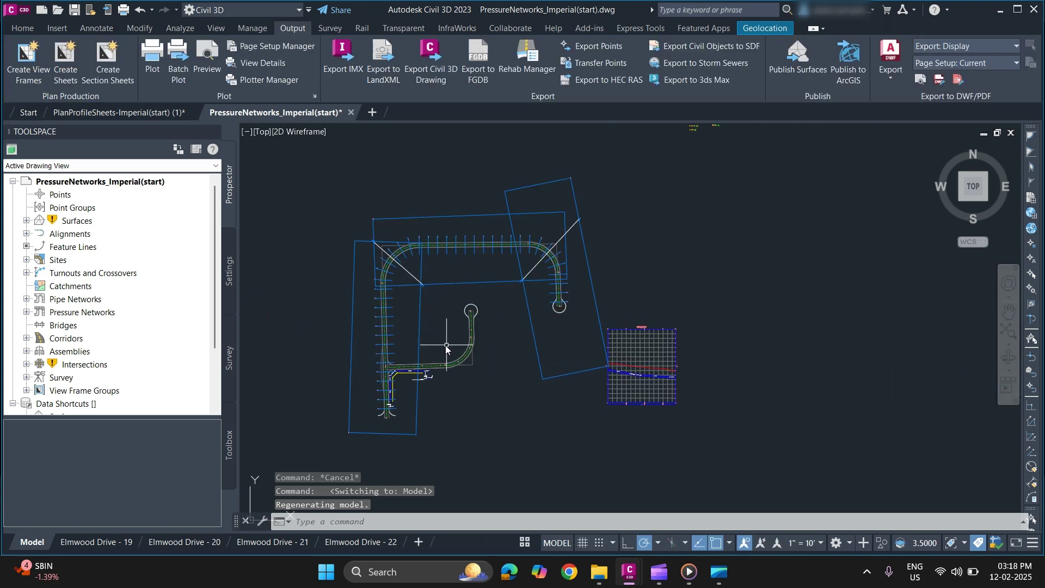
scroll(445, 345, down, 1)
scroll(864, 403, up, 5)
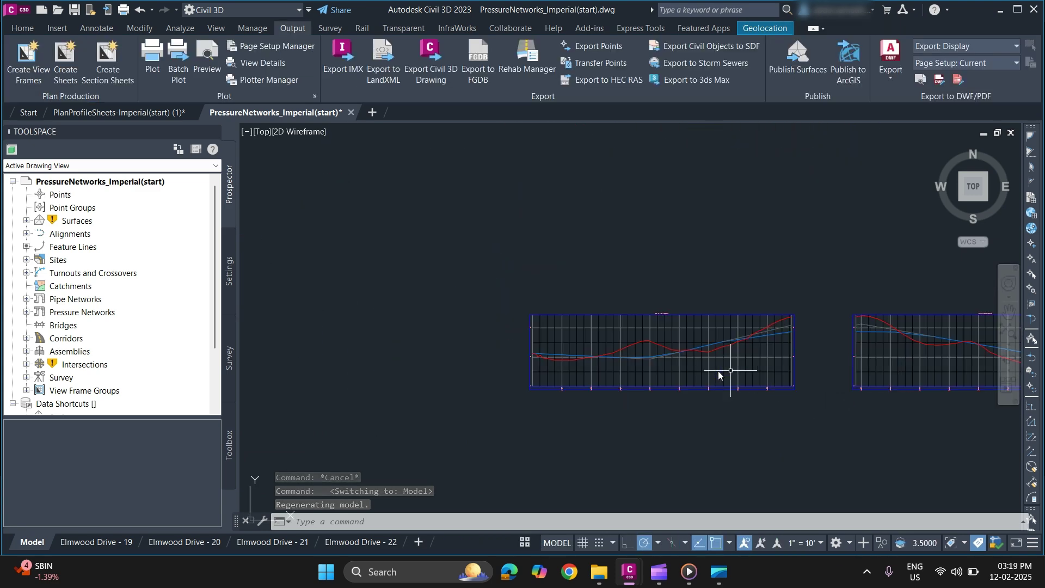
scroll(736, 359, down, 3)
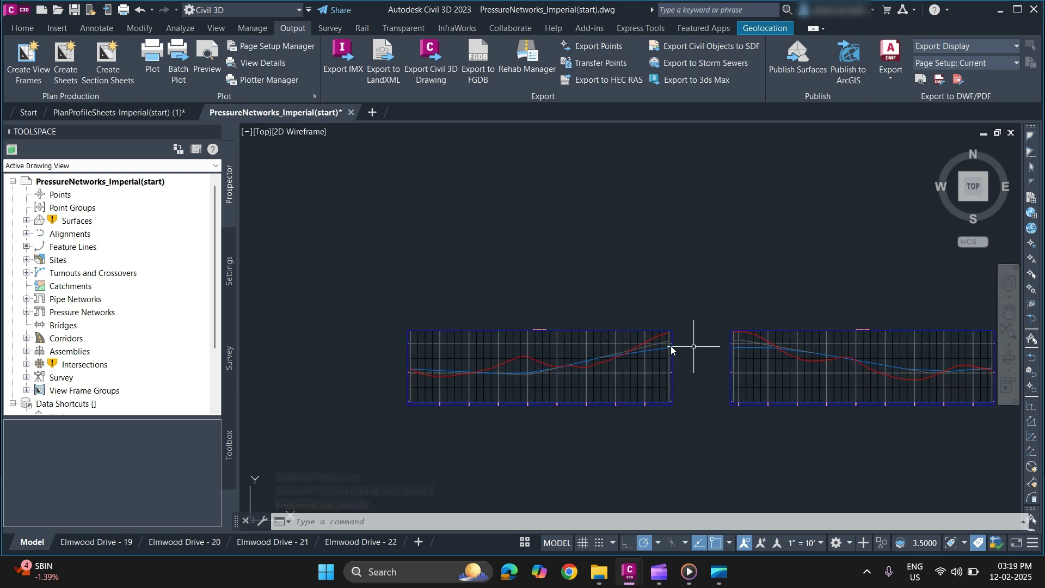
scroll(442, 391, up, 5)
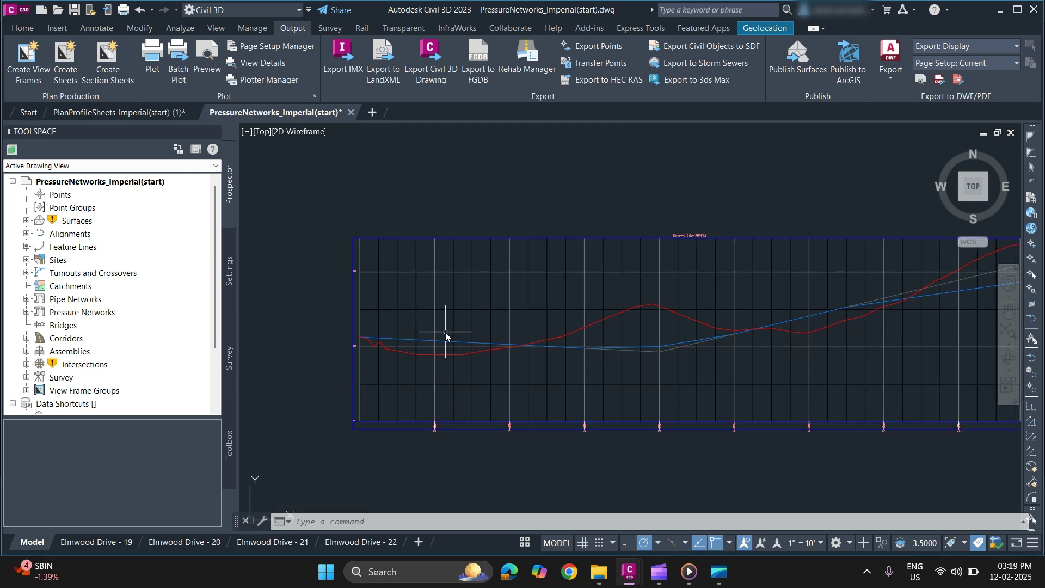
scroll(445, 332, down, 2)
scroll(407, 348, up, 4)
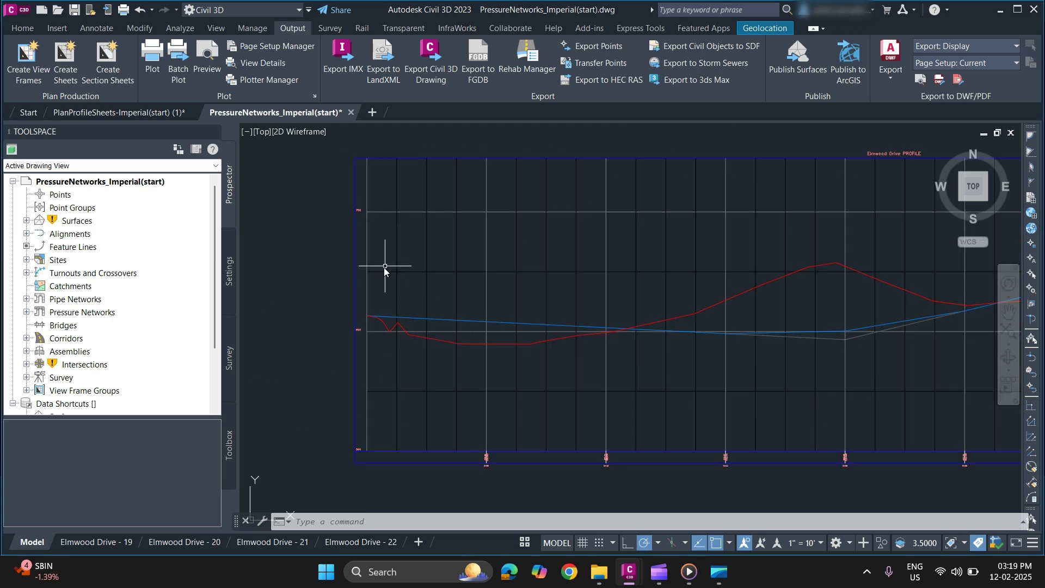
scroll(362, 250, down, 2)
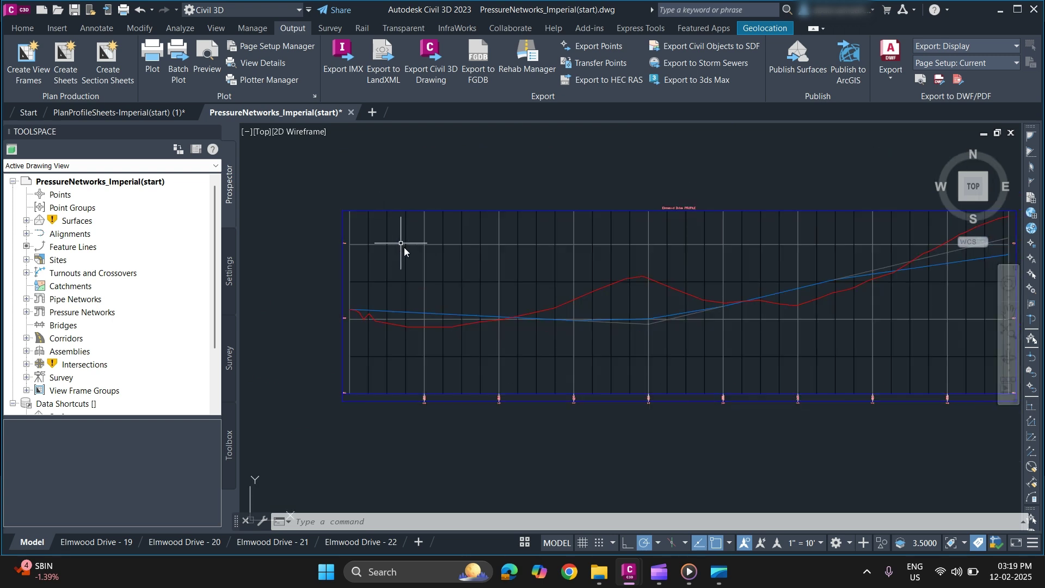
- Return to the plan and profile9+82.00 sheet
click(524, 542)
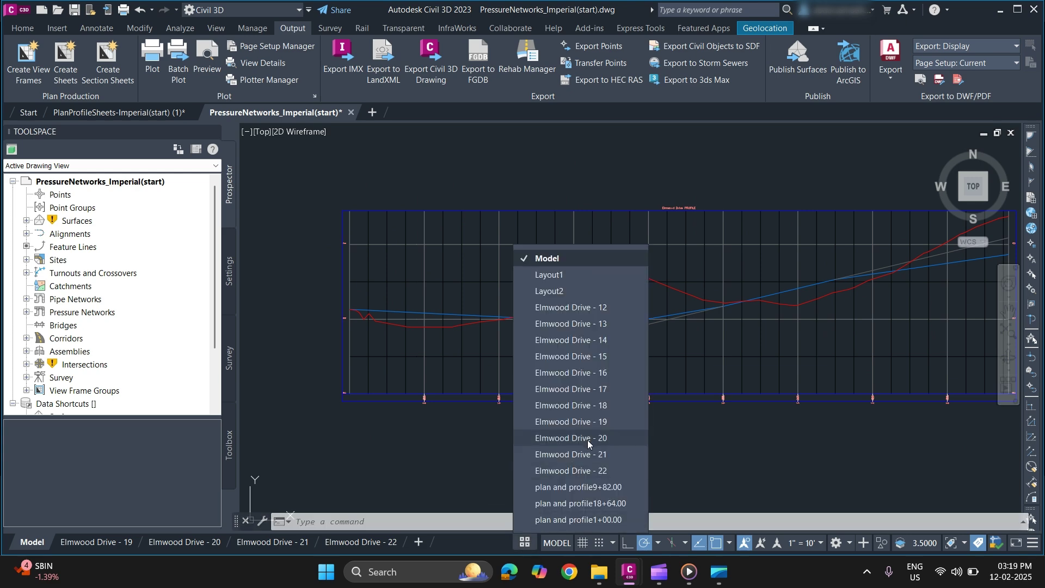
click(600, 490)
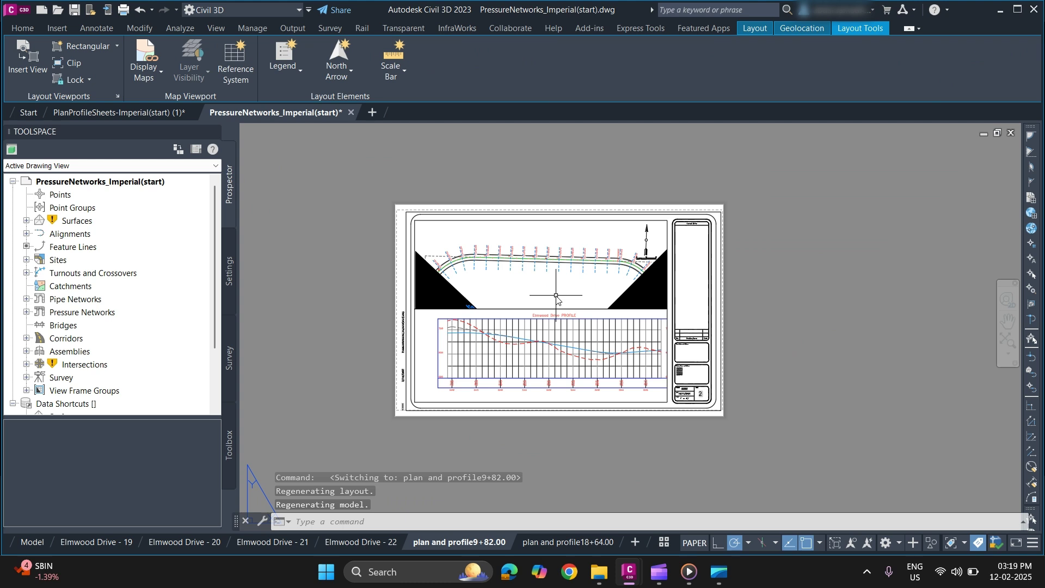
scroll(515, 303, up, 2)
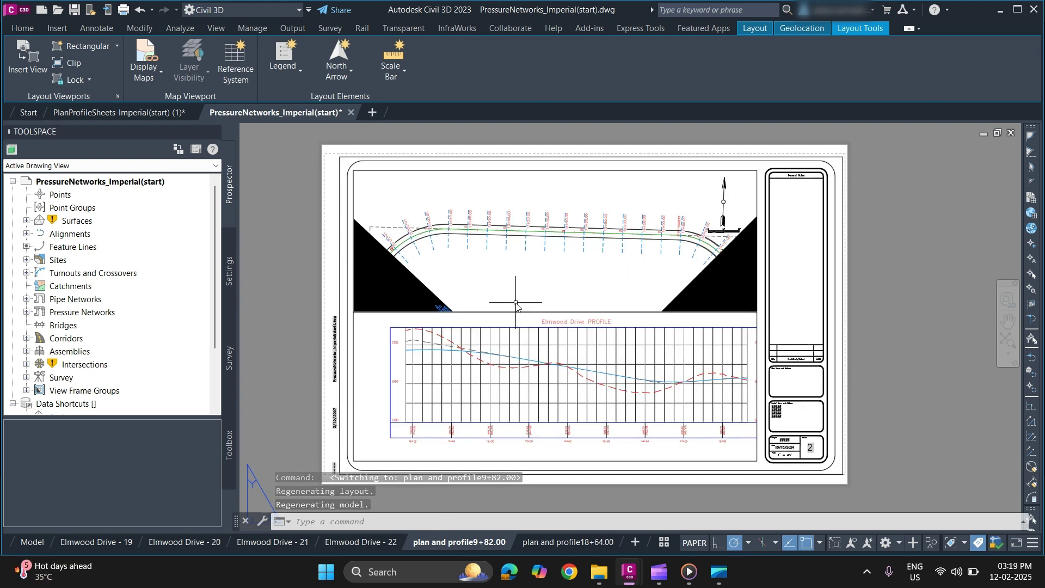